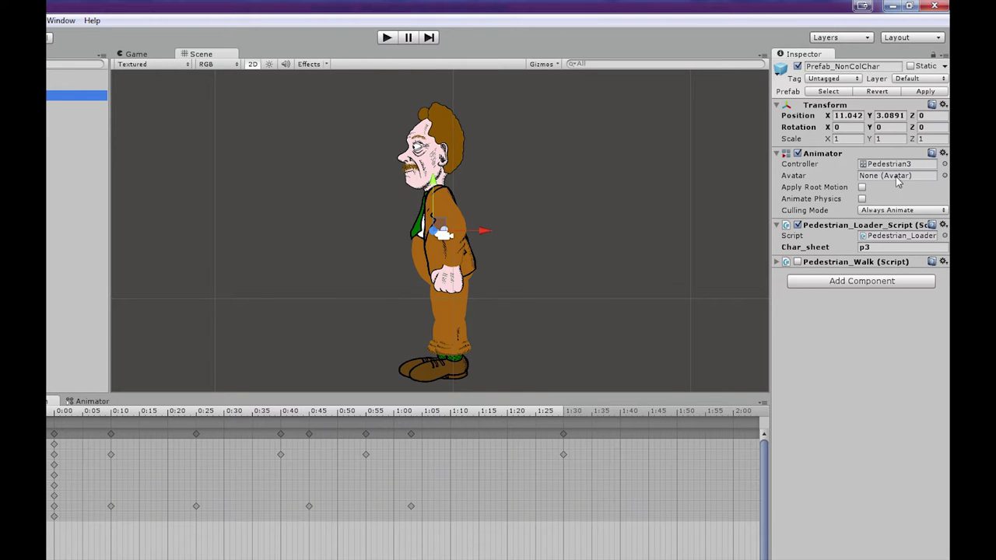
Change Pedestrian_Loader_Script's Char_sheet from p3 to p1 and enter Play mode
left_click(879, 246)
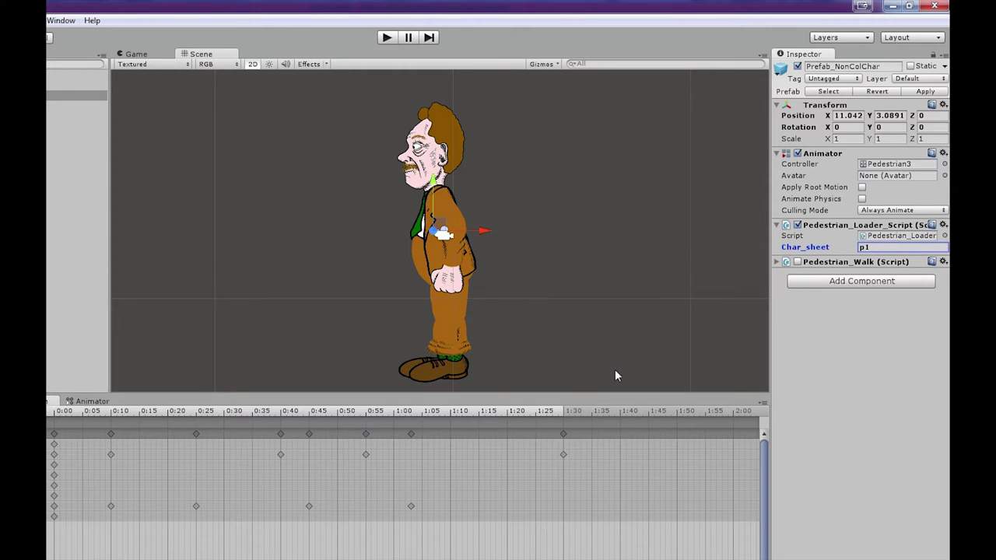
left_click(392, 37)
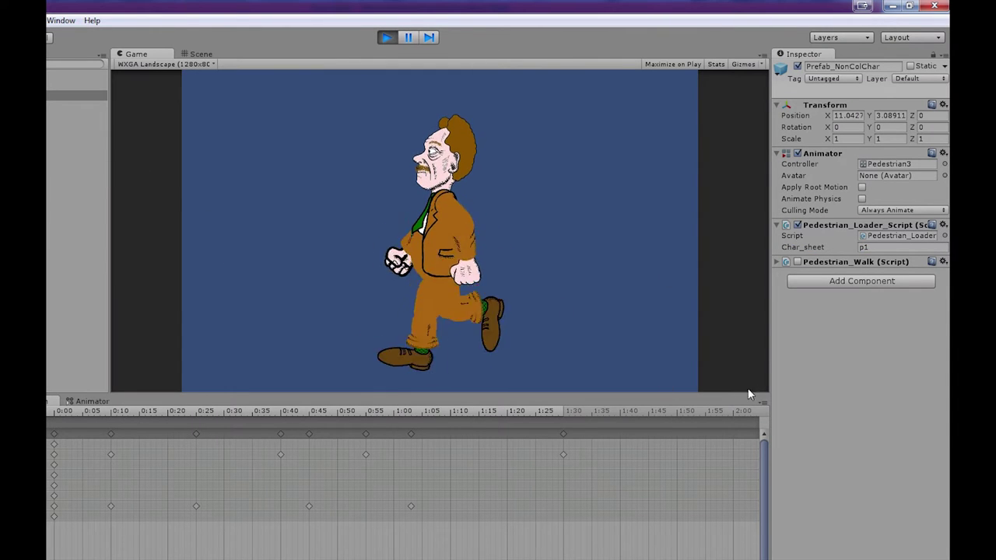
Enable Pedestrian_Walk and scrub Main Camera's Position X to follow the walking character
left_click(798, 261)
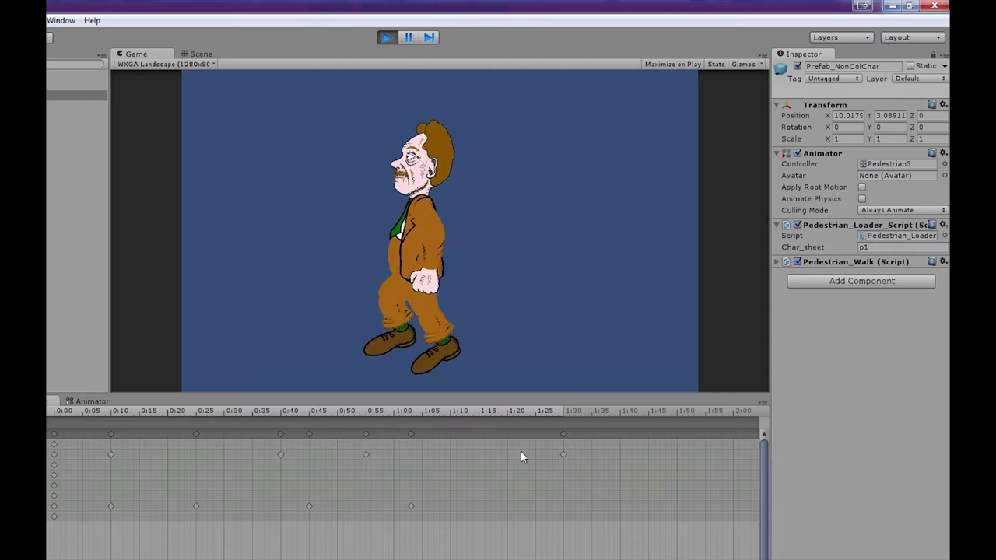
left_click(77, 85)
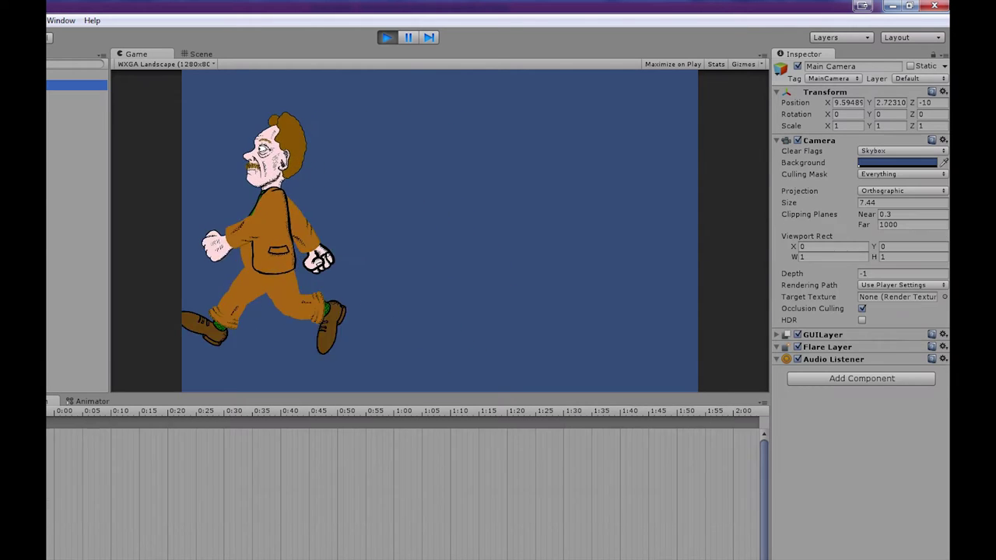
left_click_drag(830, 105, 348, 114)
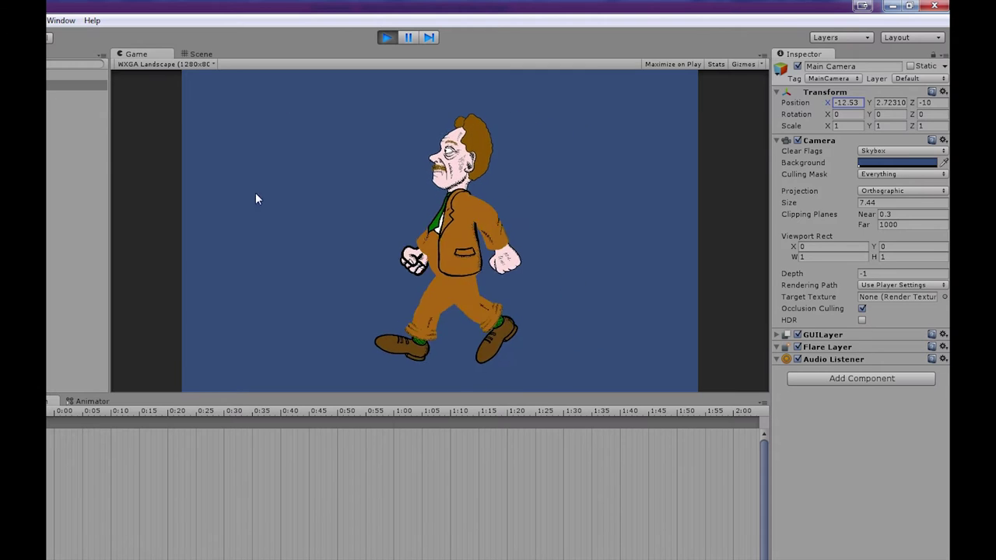
left_click_drag(830, 103, 757, 105)
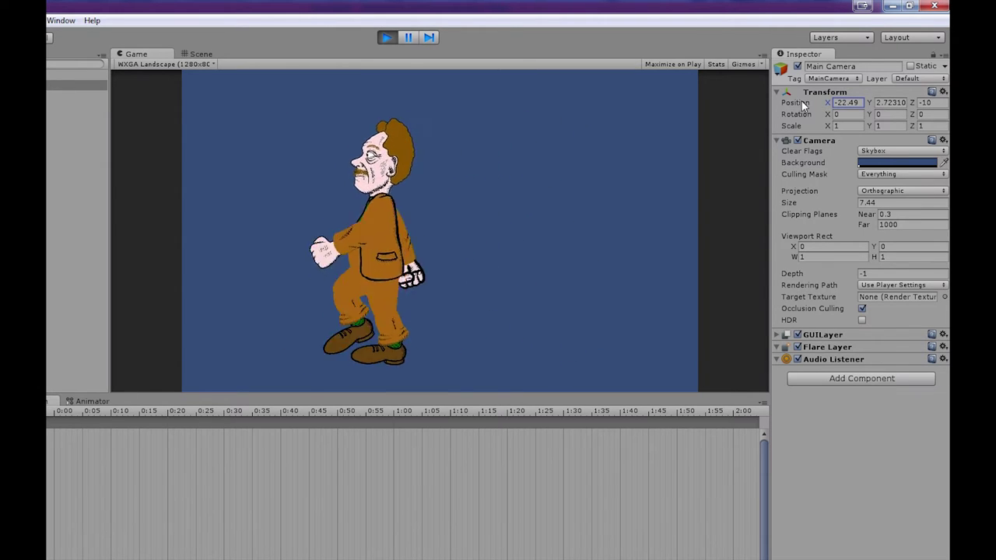
left_click_drag(827, 102, 756, 108)
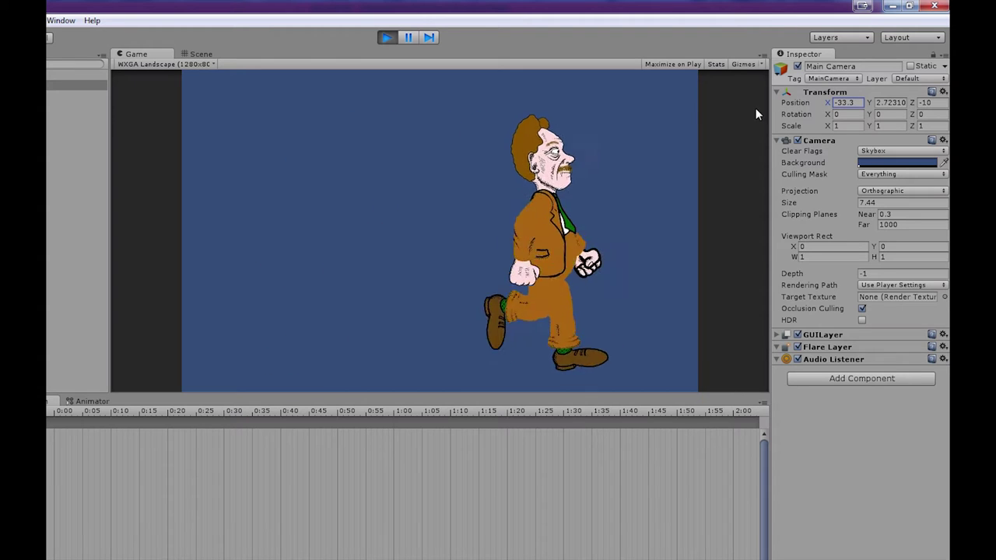
Set the camera's Position X to 1.6, then stop Play mode
double_click(844, 103)
type("1")
type(".6")
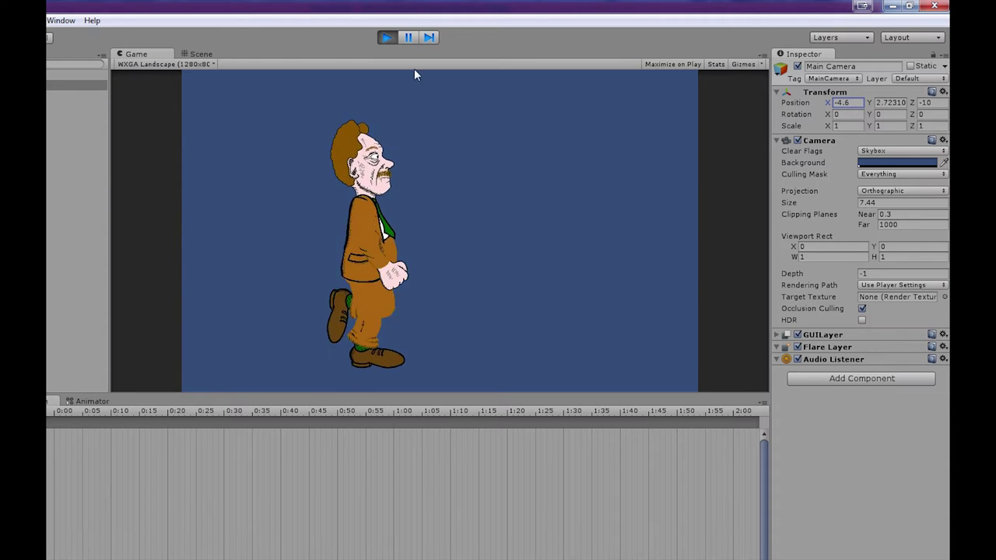
left_click(387, 38)
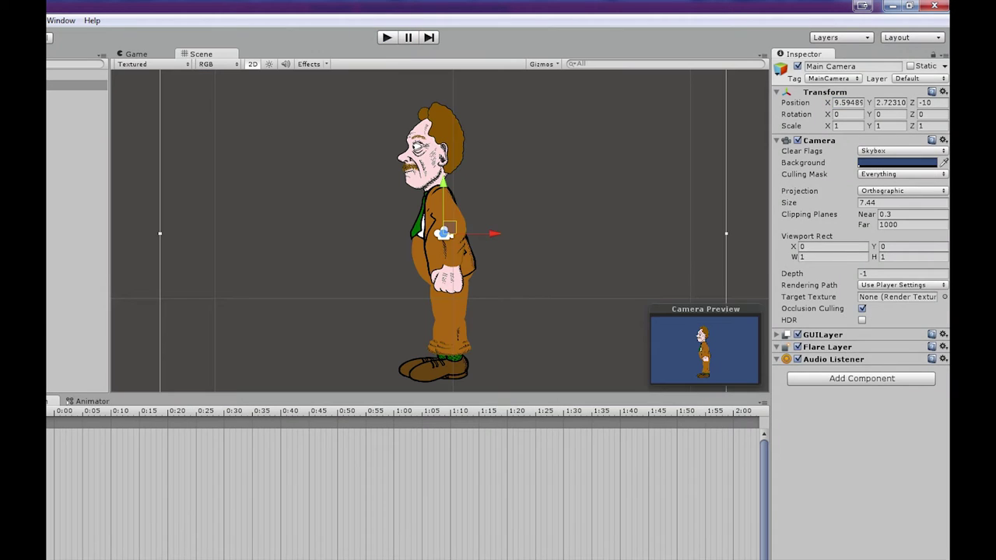
Select Prefab_NonColChar, set Char_sheet to p3 and run the game
left_click(77, 95)
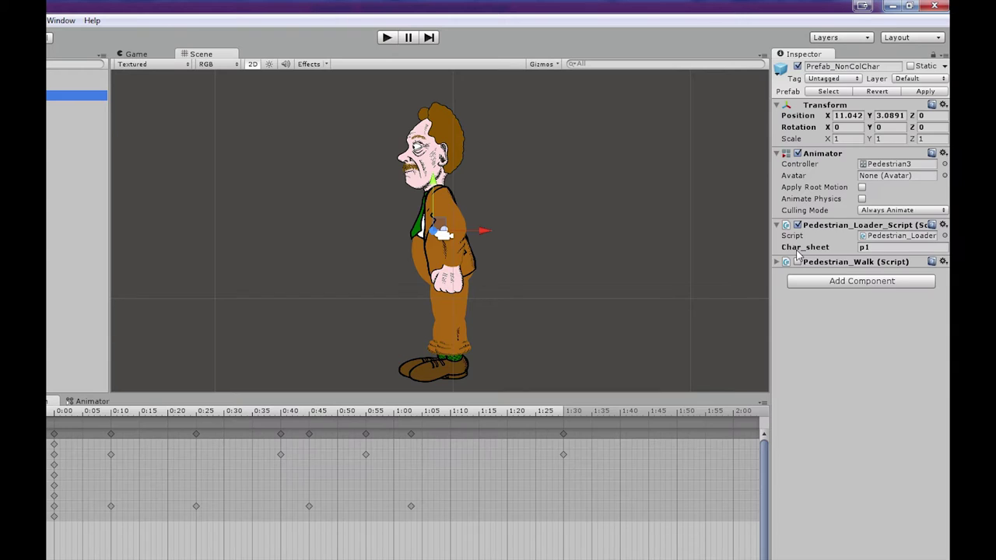
left_click(878, 247)
key("BackSpace")
type("3")
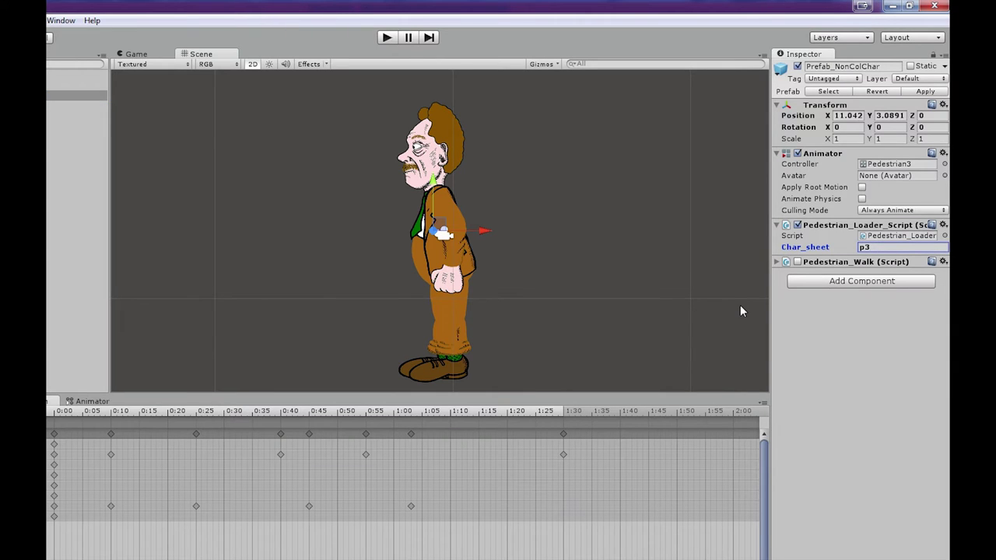
left_click(386, 37)
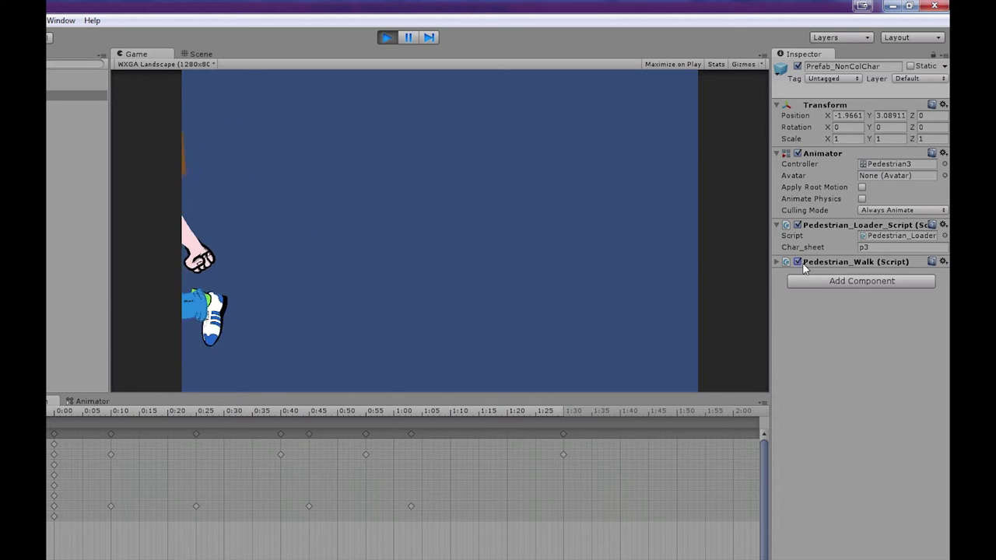
Switch Char_sheet to p2, test the bald pedestrian walking, then stop Play mode
left_click(386, 38)
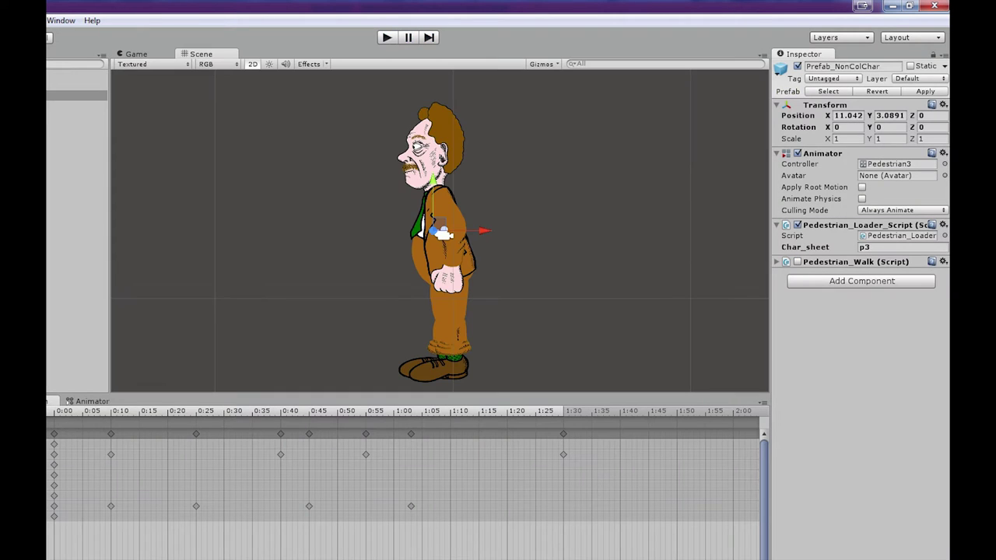
left_click(868, 247)
left_click(384, 38)
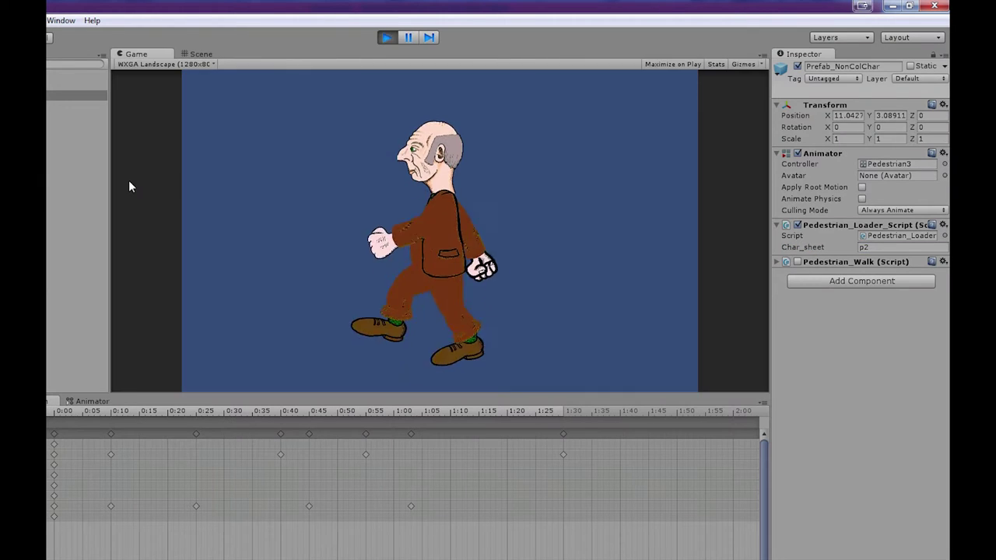
left_click(382, 38)
Open p3 from the Pedestrians folder, page between the bald and moustached sheets, then close the viewer
left_click(51, 400)
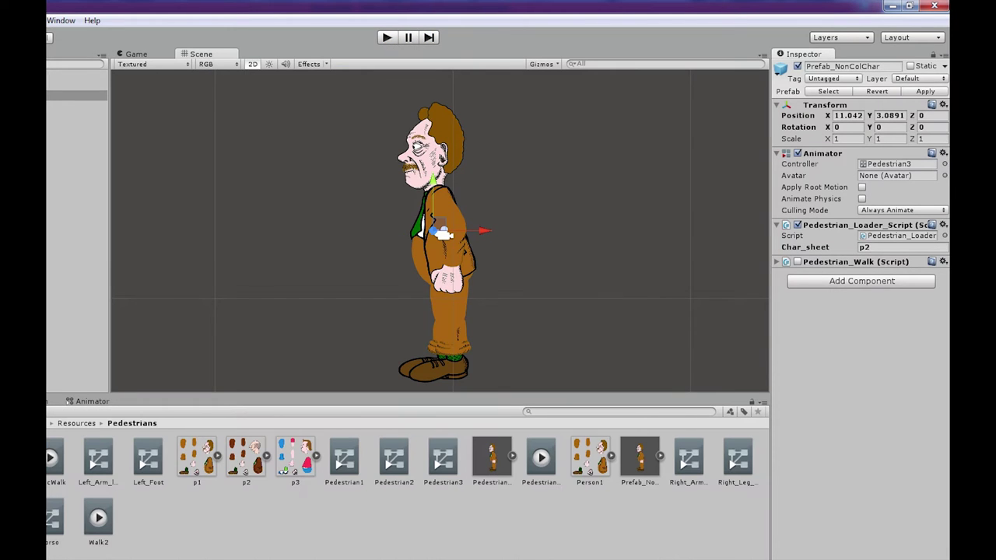
double_click(292, 464)
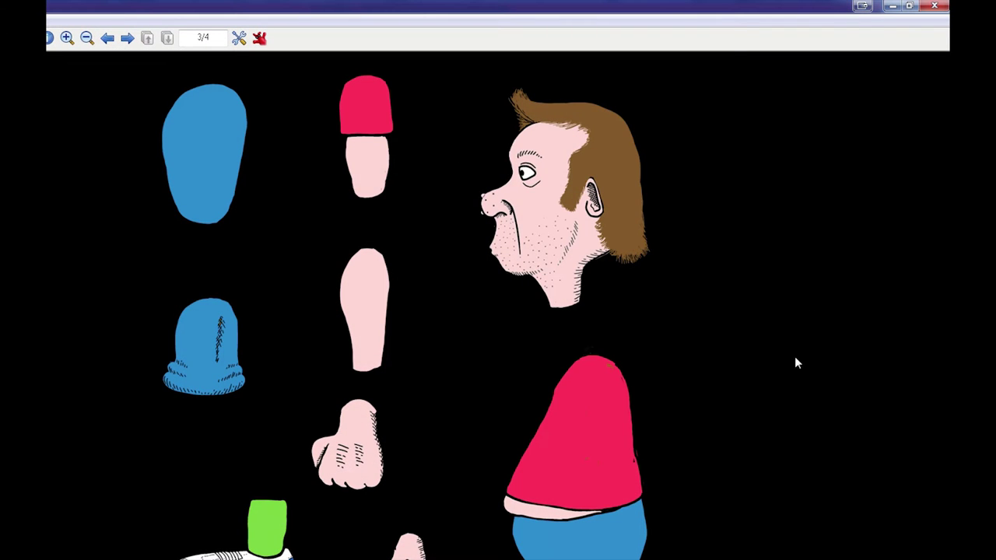
key("Page_Up")
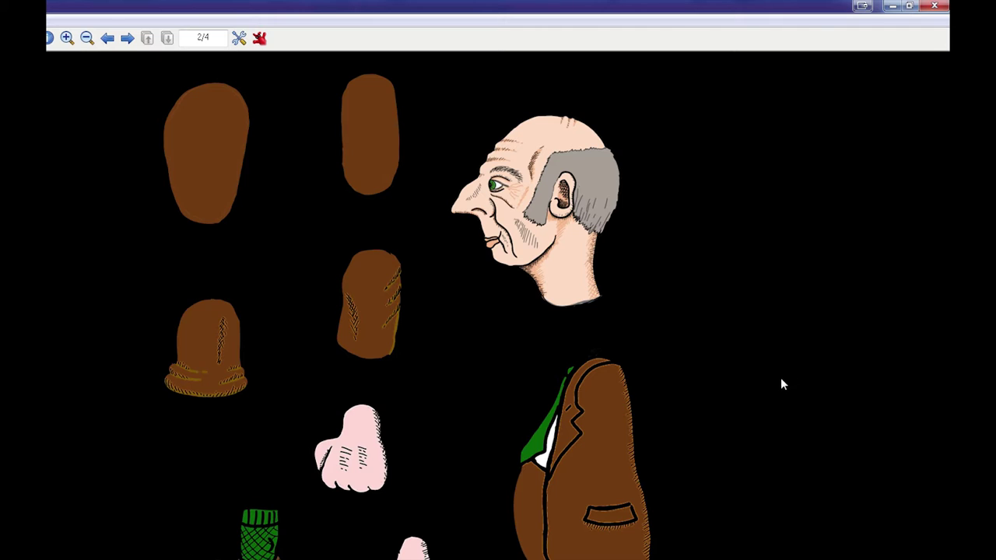
key("Page_Down")
key("Page_Down")
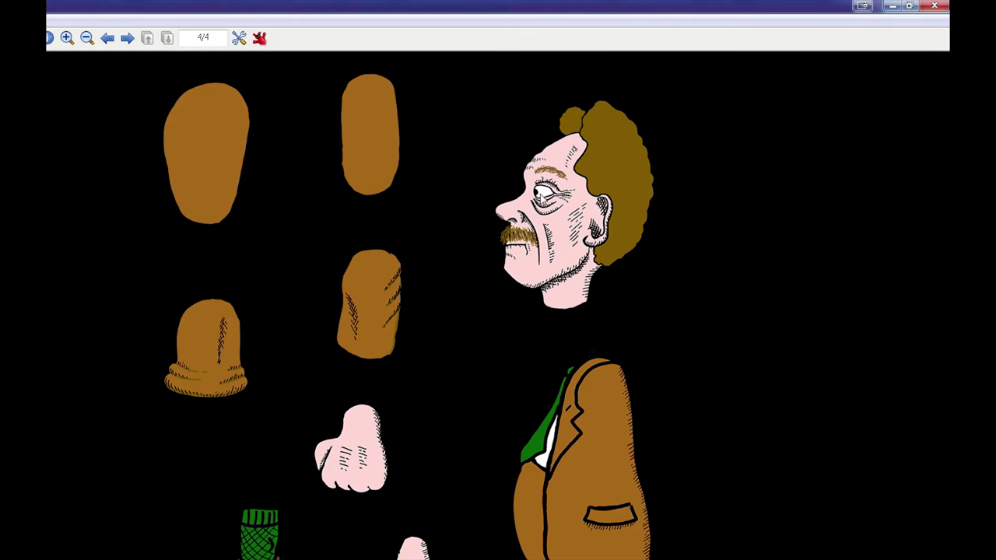
key("Page_Up")
key("Page_Up")
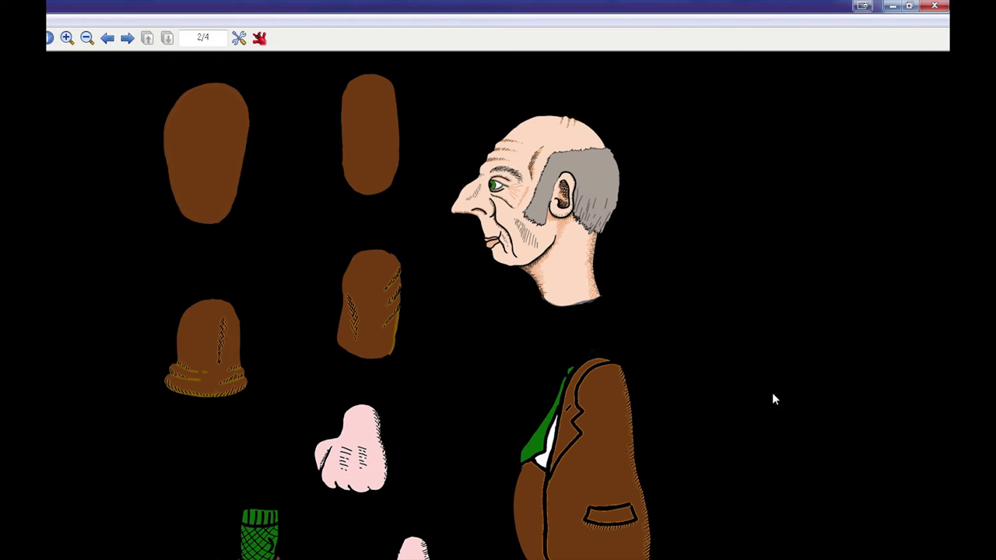
left_click(941, 6)
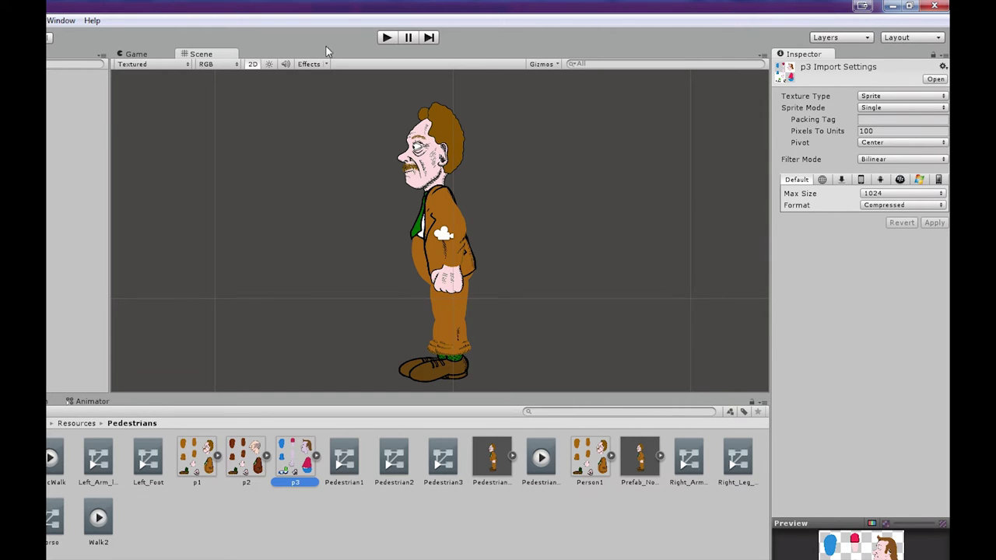
Briefly run and stop the game, then change Char_sheet from p2 to p3
left_click(386, 37)
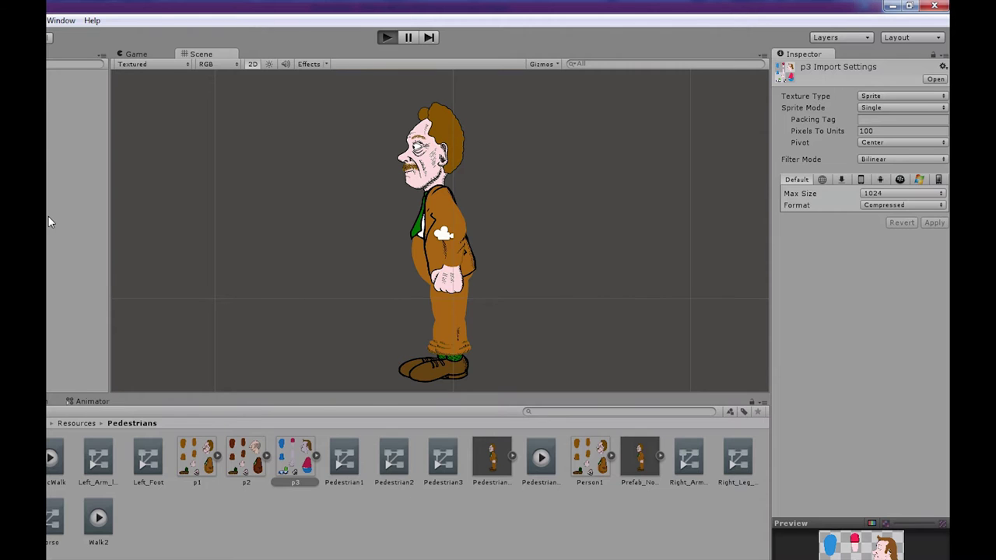
left_click(385, 37)
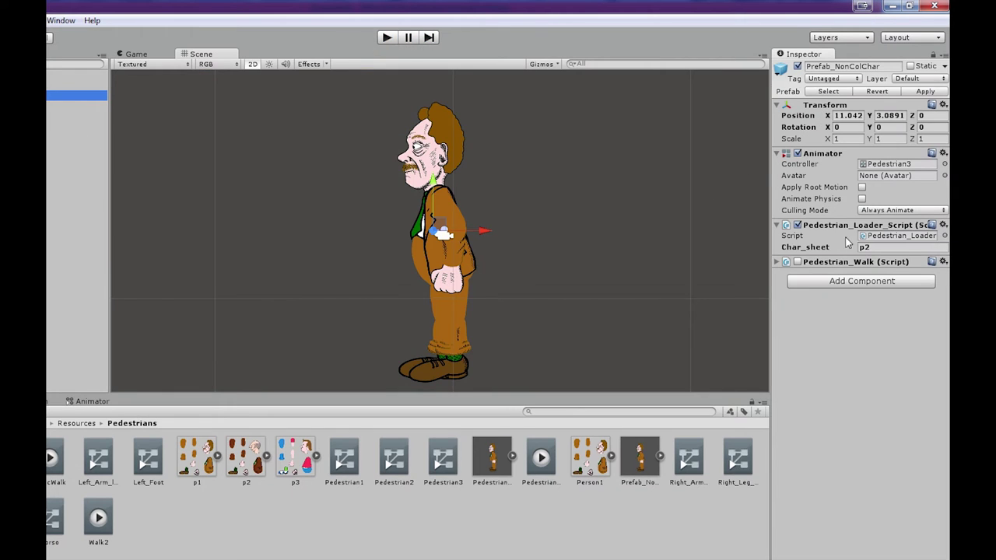
left_click(887, 247)
key("BackSpace")
type("3")
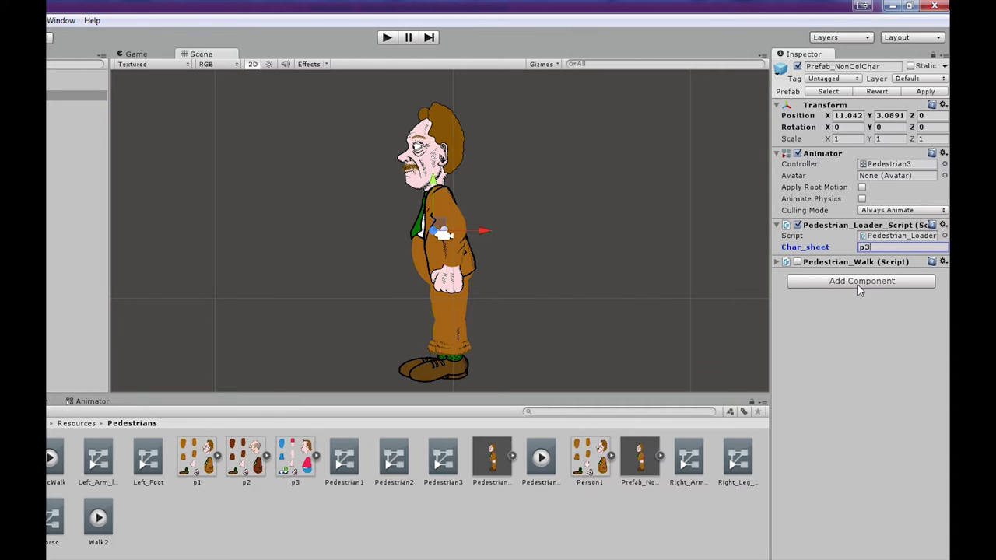
Preview the red-shirt p3 pedestrian walking, stop Play mode, and select the torso part
left_click(386, 39)
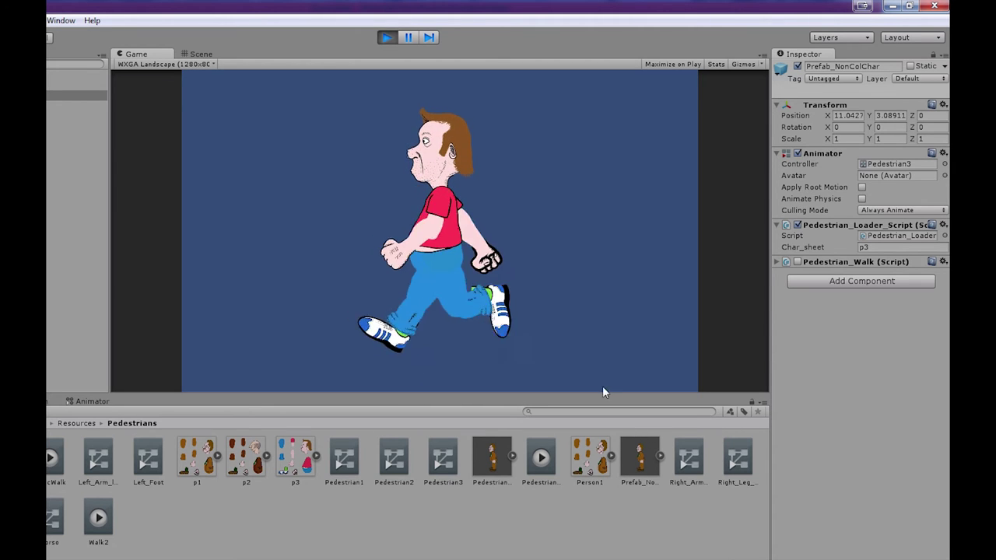
left_click(385, 36)
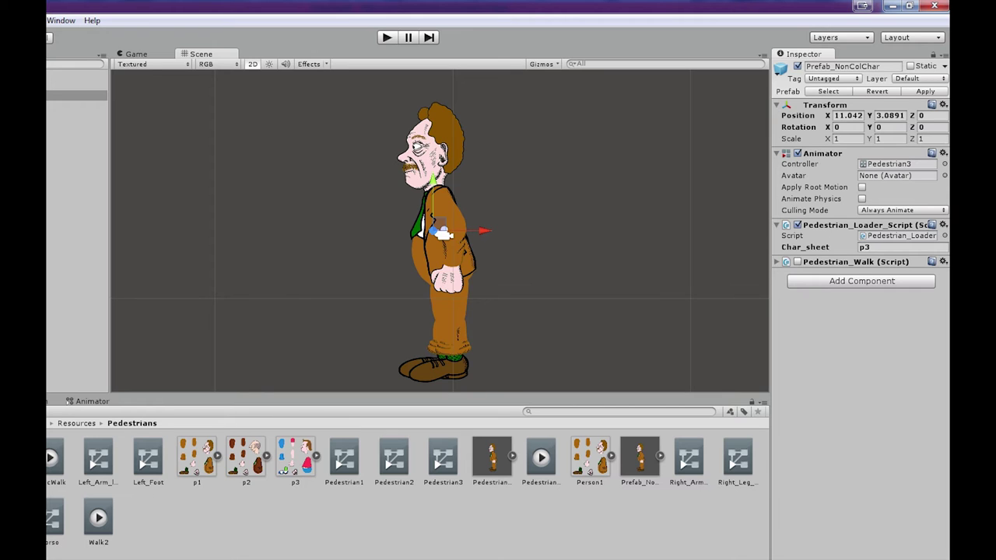
left_click(443, 234)
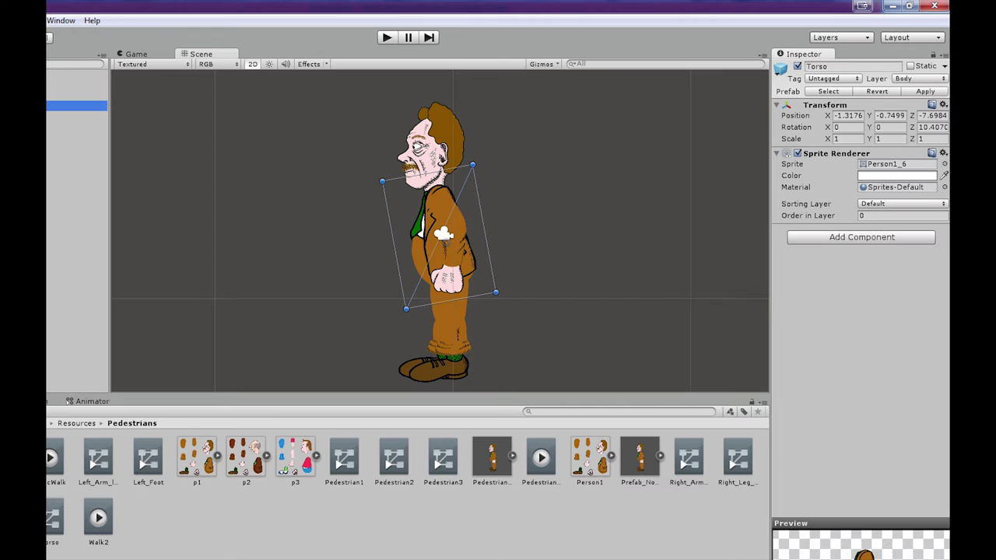
Select Left_Leg_Top and add a Physics 2D Box Collider 2D
left_click(76, 137)
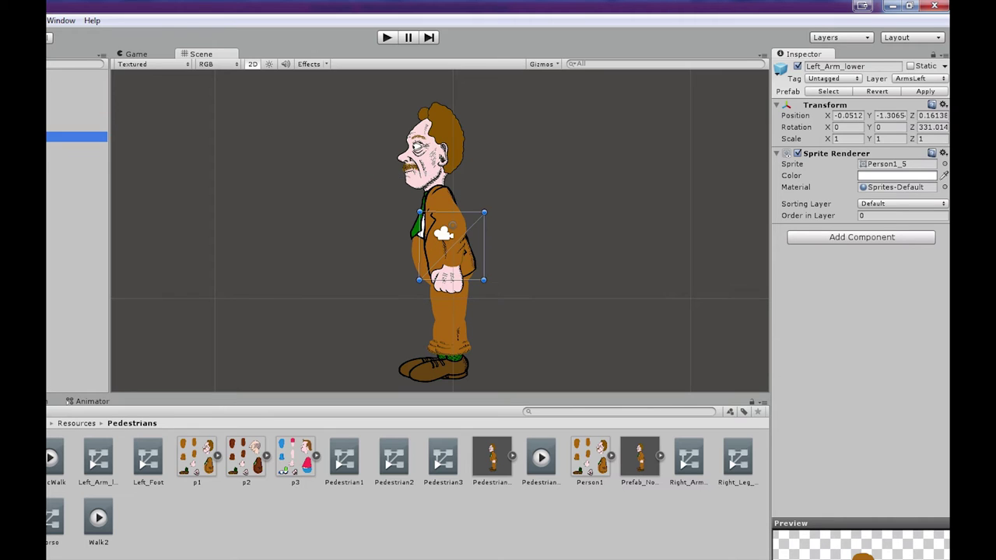
left_click(77, 158)
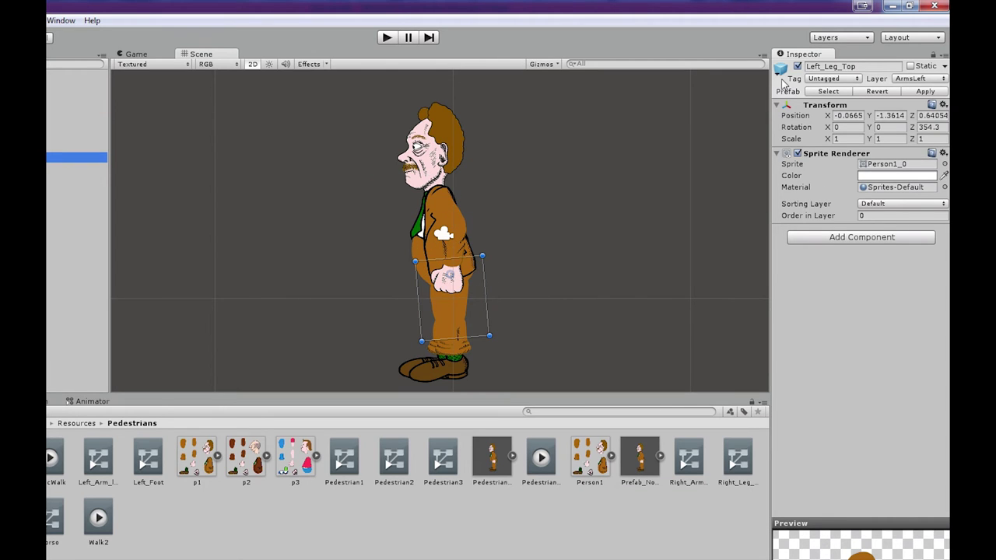
left_click(849, 239)
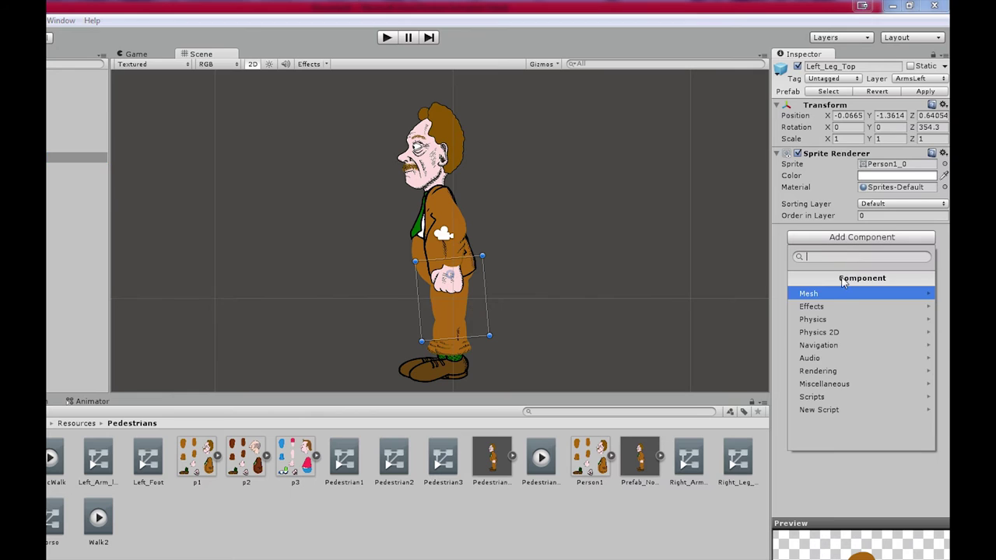
left_click(832, 332)
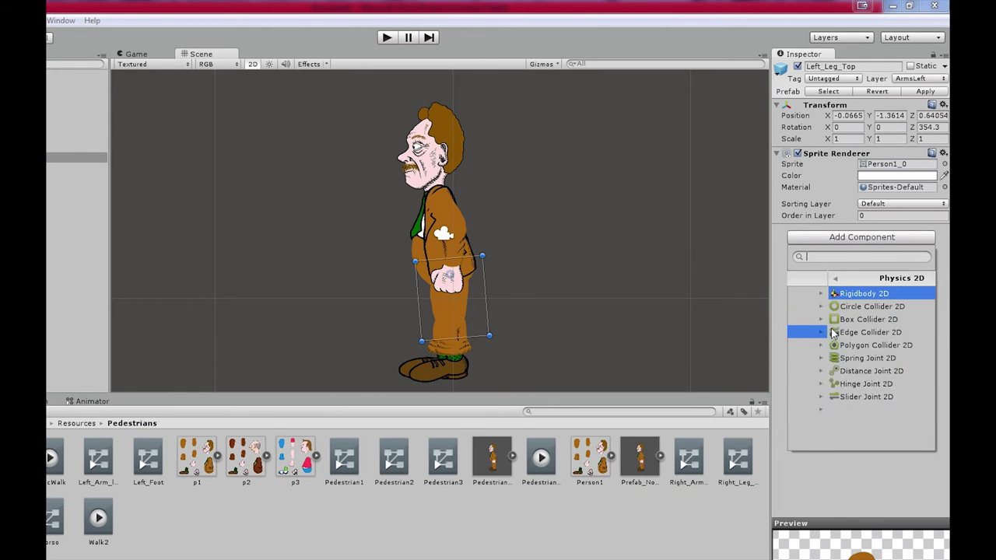
left_click(828, 319)
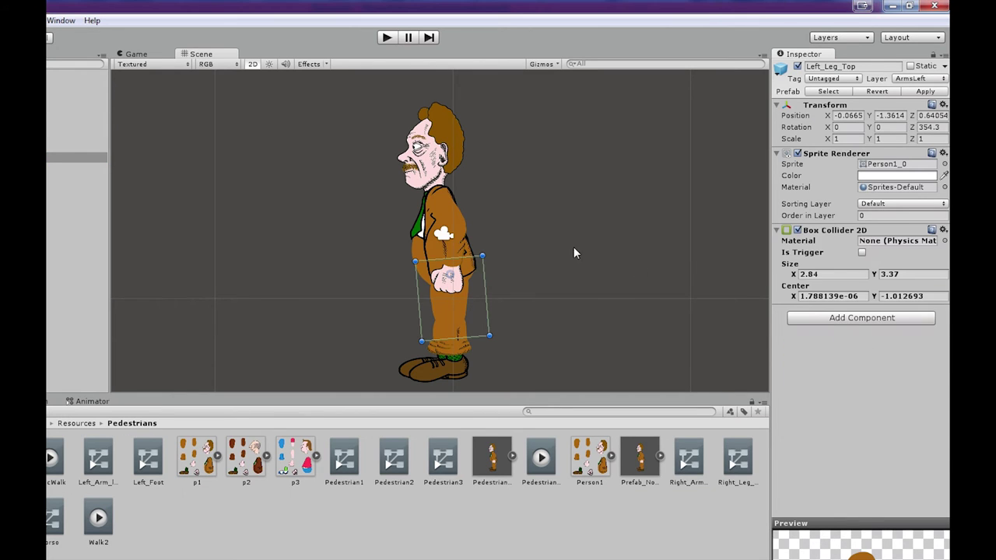
Fit the collider to the thigh: size 0.61 by 2.07, centre X -0.13
scroll(486, 240, "up", 8)
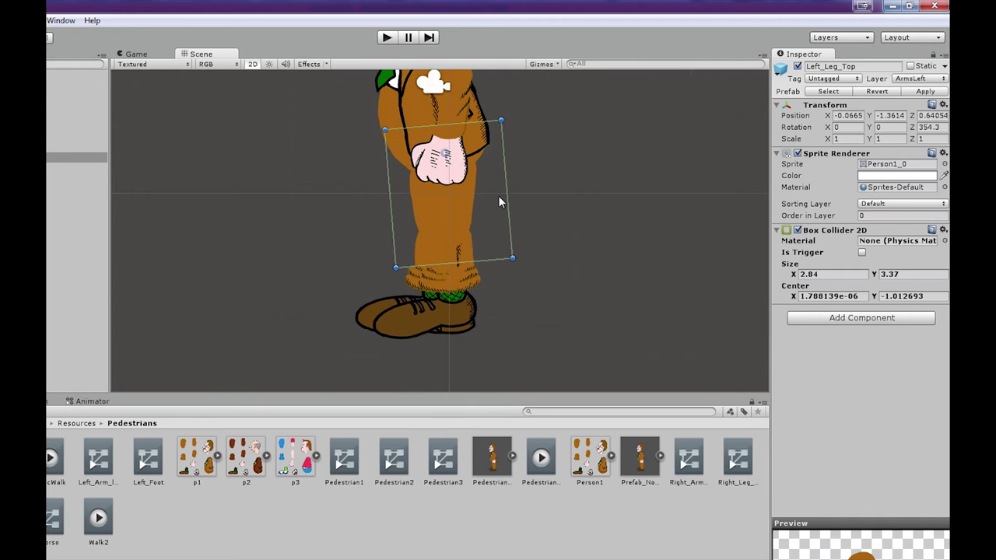
middle_click_drag(521, 198, 510, 267)
left_click_drag(794, 275, 751, 286)
left_click_drag(876, 278, 791, 299)
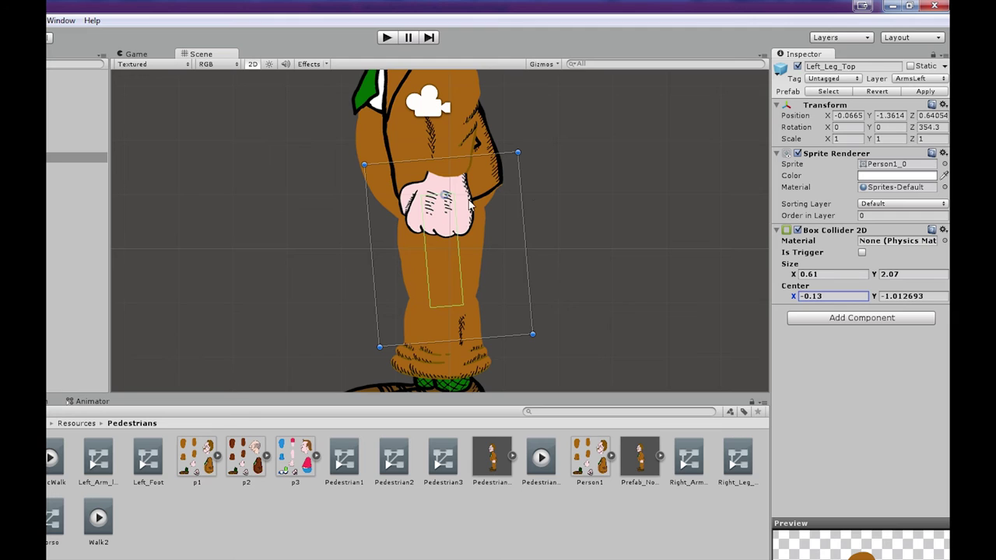
left_click(831, 319)
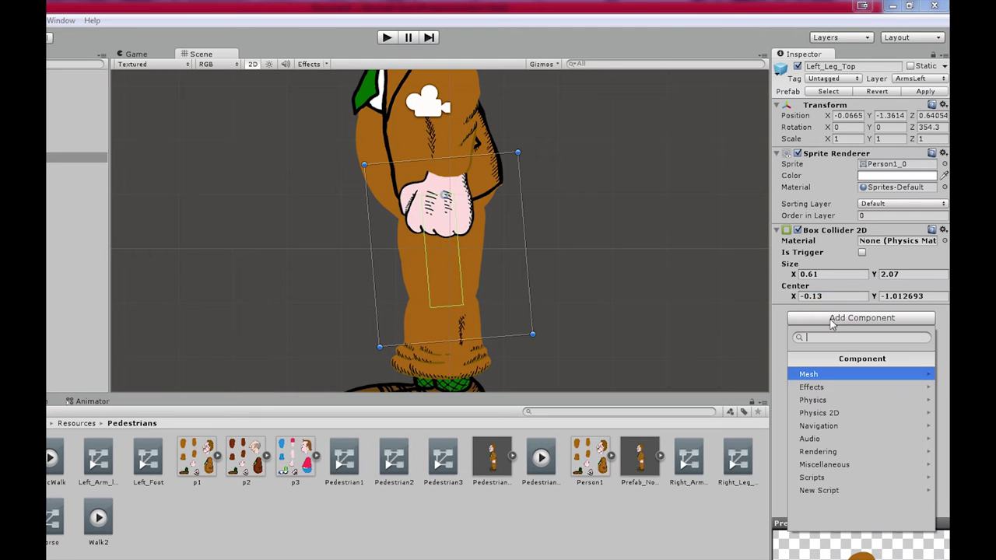
Add a Hinge Joint 2D to Left_Leg_Top and inspect its and the Rigidbody 2D settings
left_click(828, 413)
left_click(823, 465)
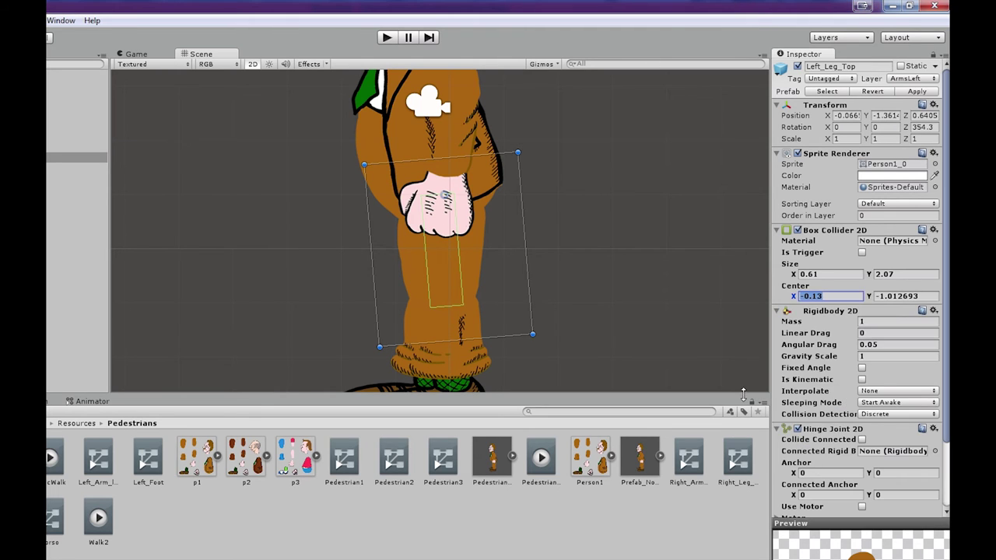
scroll(833, 413, "down", 3)
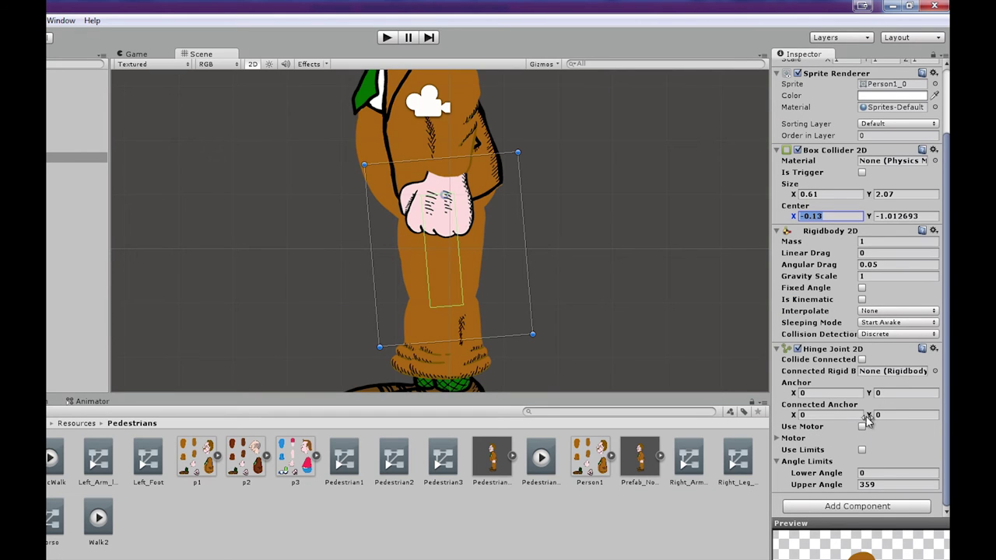
left_click(792, 385)
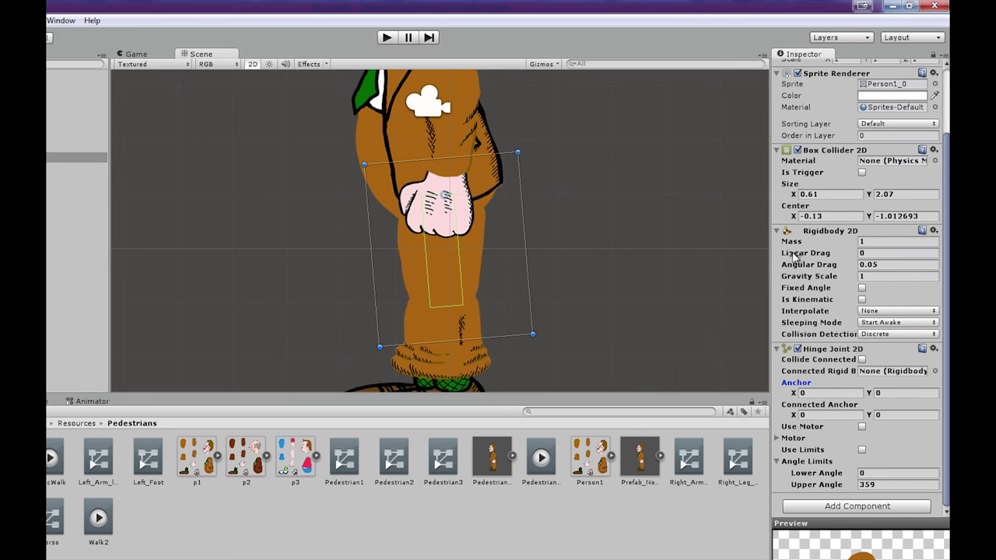
left_click(776, 231)
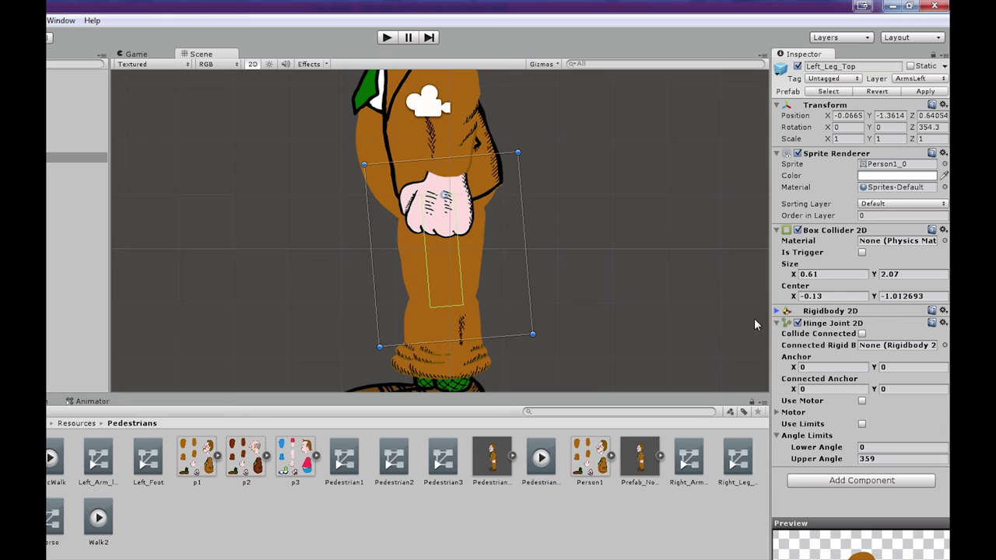
left_click(823, 325)
left_click(845, 322)
Remove the Hinge Joint 2D, Rigidbody 2D and Box Collider 2D, then start Play mode
right_click(836, 324)
left_click(842, 341)
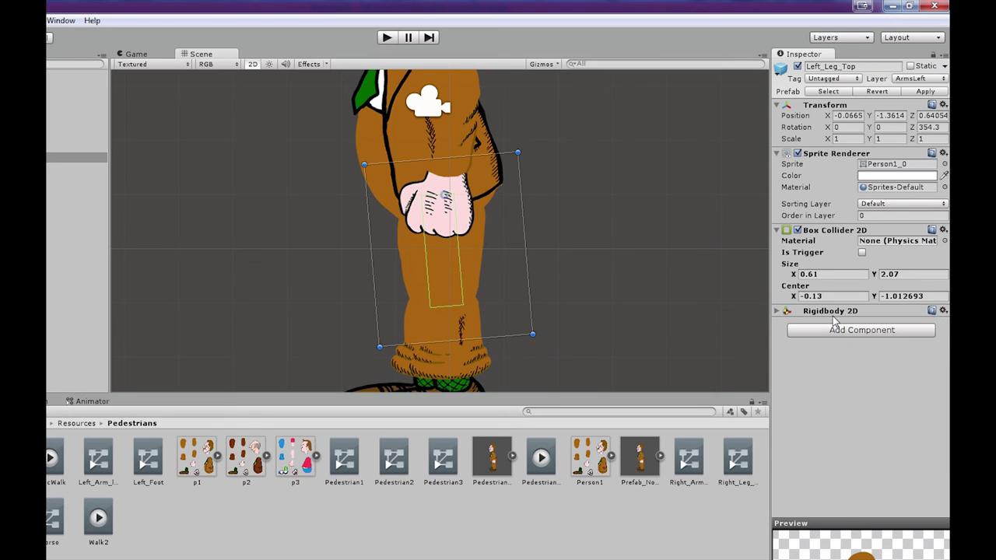
right_click(832, 314)
left_click(851, 337)
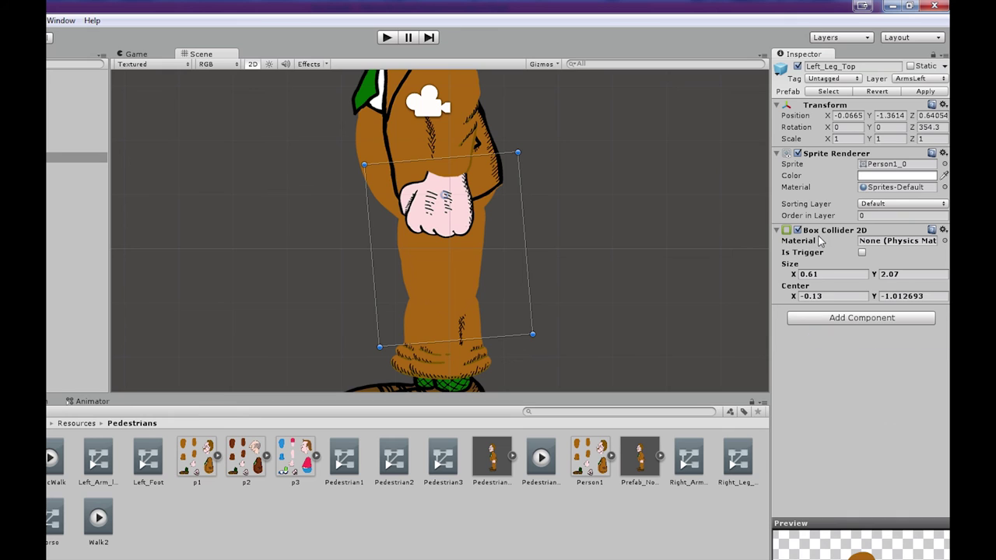
right_click(822, 231)
left_click(849, 257)
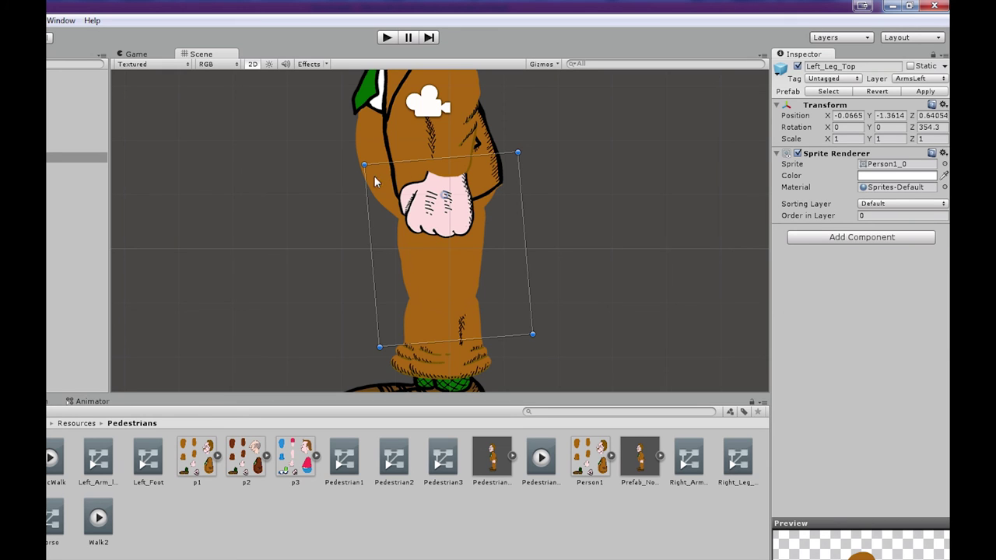
left_click(382, 41)
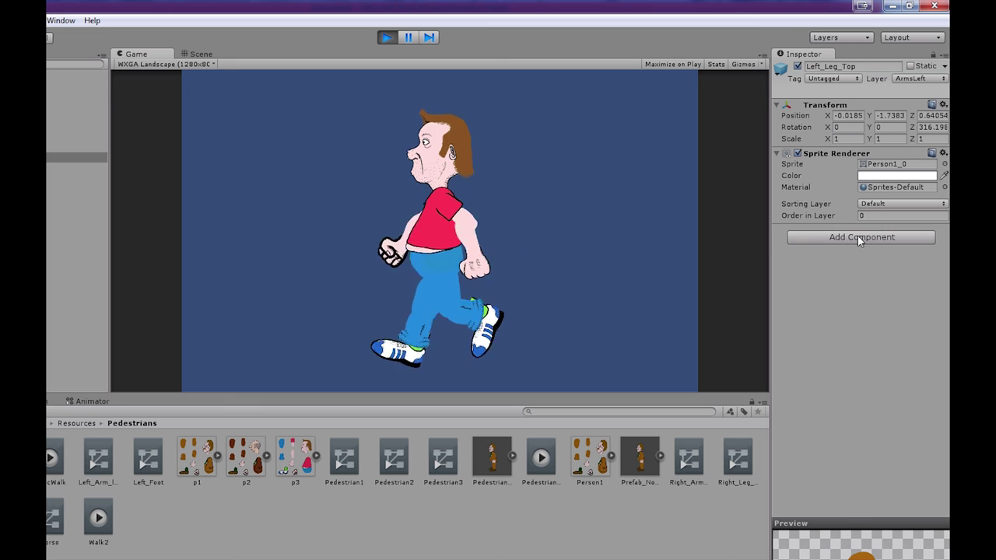
Select Prefab_NonColChar and tick Pedestrian_Walk so the red-shirted pedestrian walks left
left_click(77, 95)
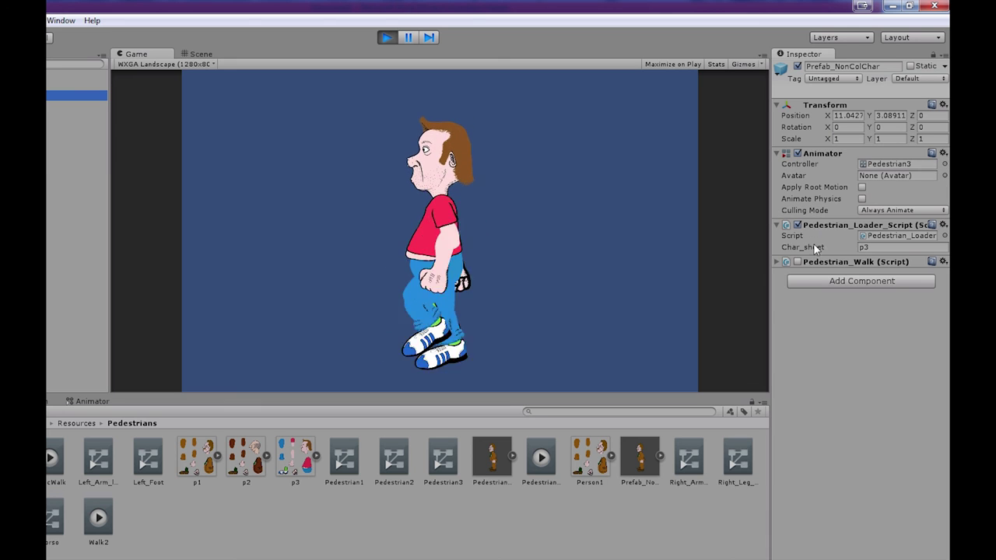
left_click(797, 261)
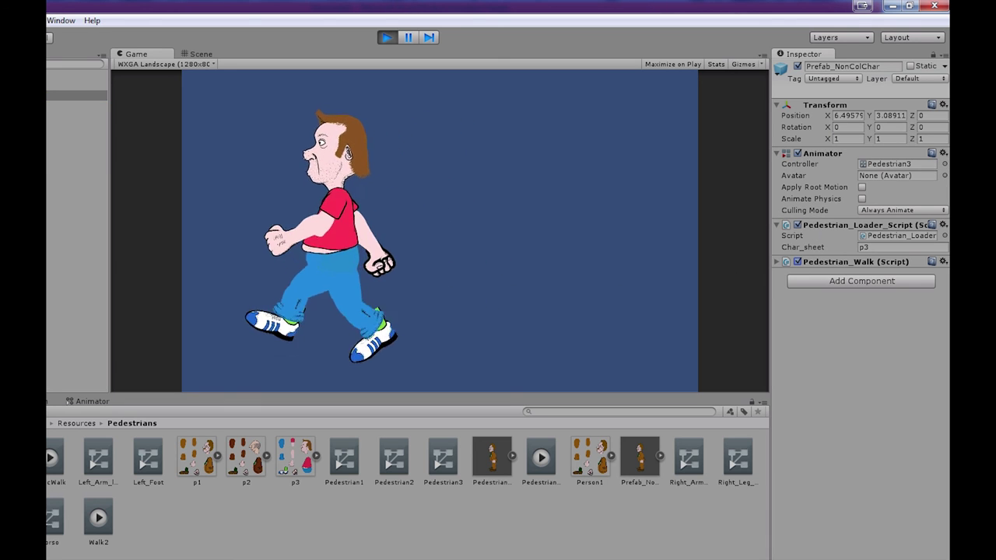